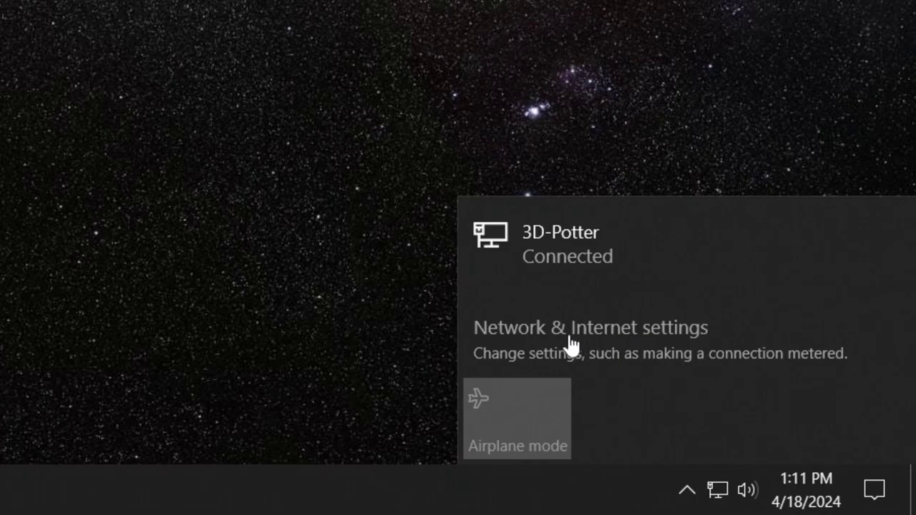
- Open Windows Settings to the Network & Internet page
{"action": "left_click", "coordinate": [570, 334]}
{"action": "key", "text": "super"}
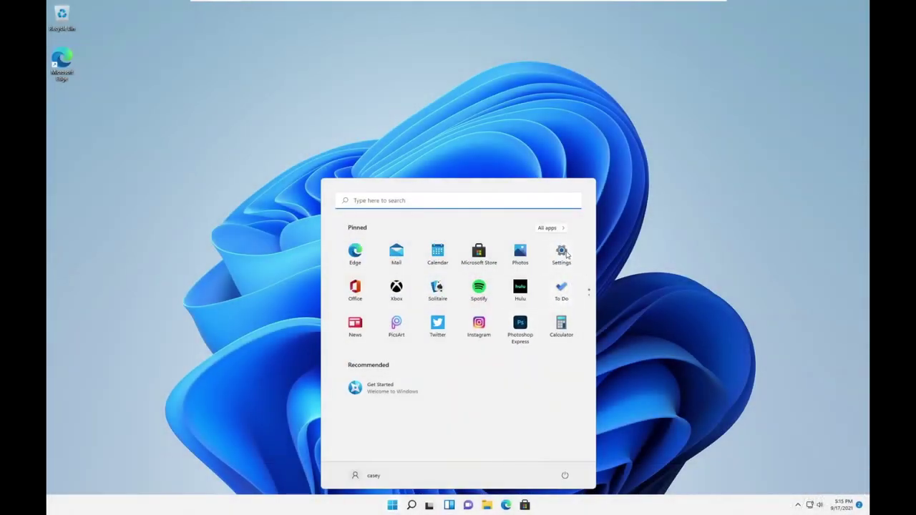
{"action": "left_click", "coordinate": [563, 252]}
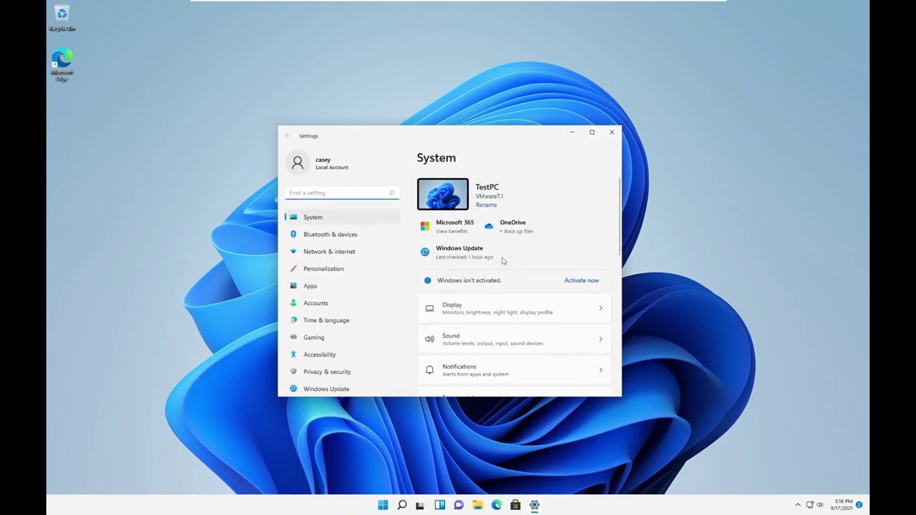
{"action": "left_click", "coordinate": [349, 256]}
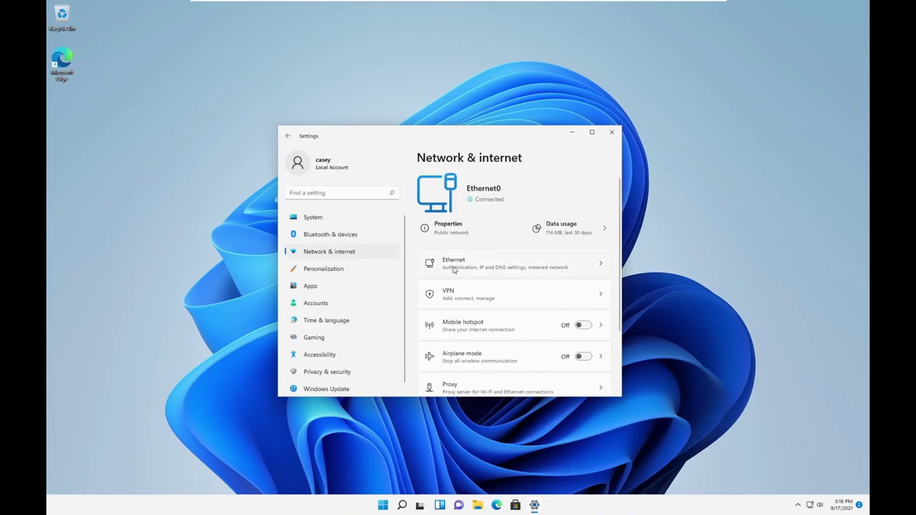
- Go to Advanced network settings and bring up the network adapter options
{"action": "scroll", "coordinate": [453, 267], "scroll_direction": "down", "scroll_amount": 3}
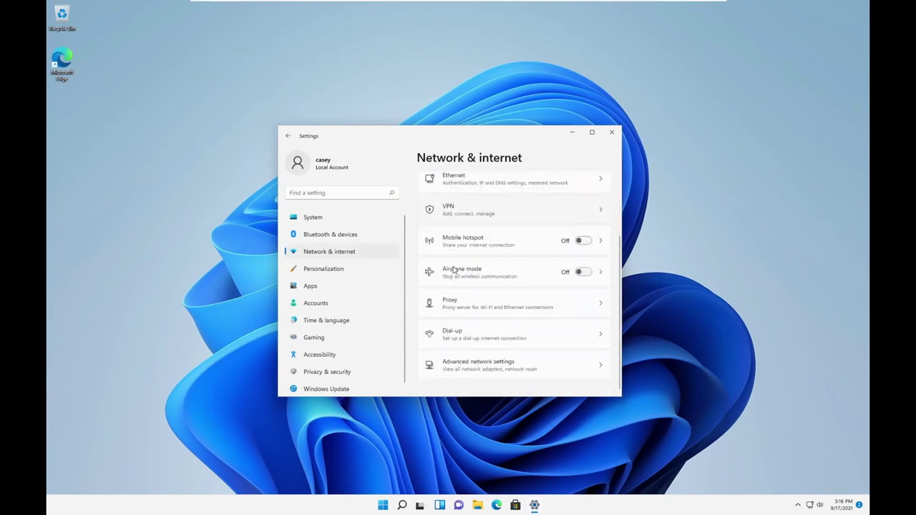
{"action": "left_click", "coordinate": [540, 367]}
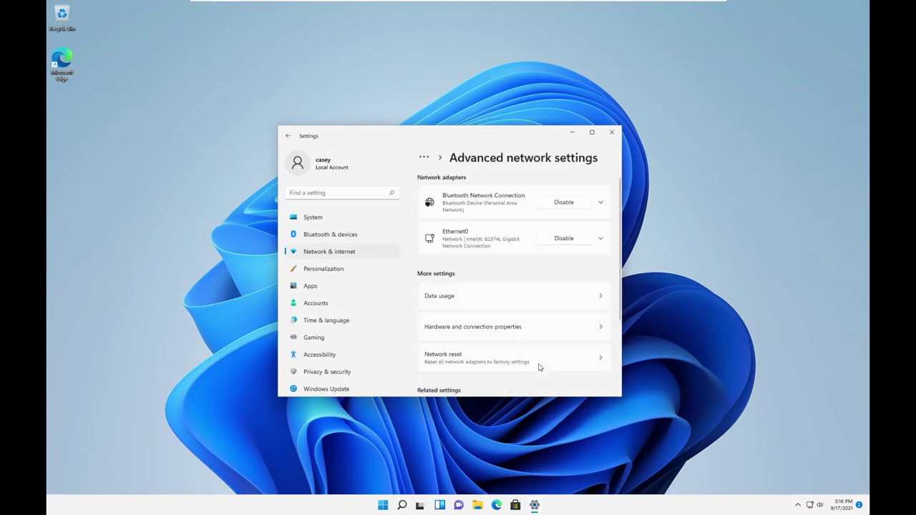
{"action": "scroll", "coordinate": [540, 367], "scroll_direction": "down", "scroll_amount": 5}
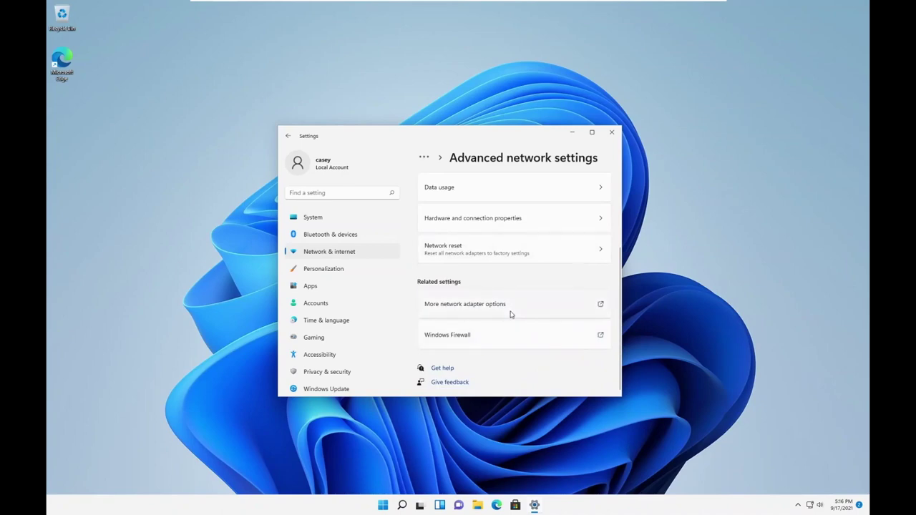
{"action": "left_click", "coordinate": [510, 314]}
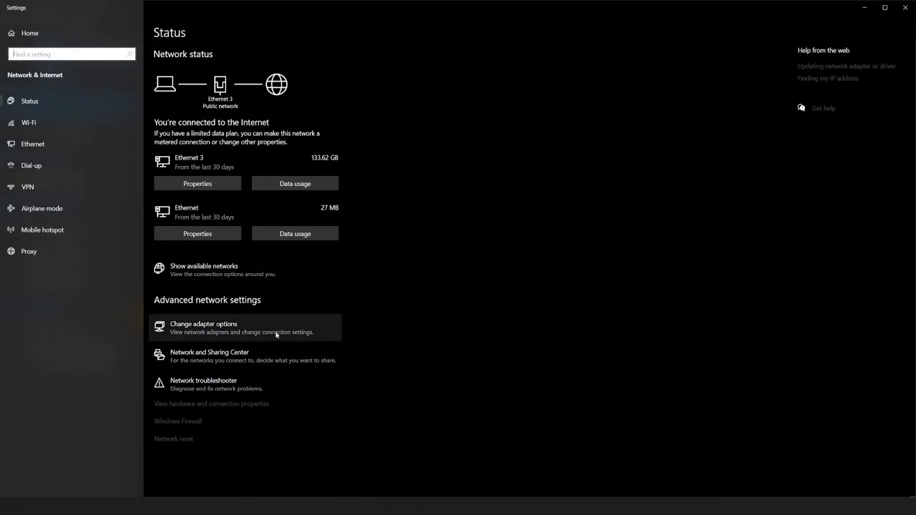
- Give the Ethernet adapter static IPv4 192.168.1.5, mask 255.255.255.0, gateway 192.168.1.1
{"action": "left_click", "coordinate": [275, 334]}
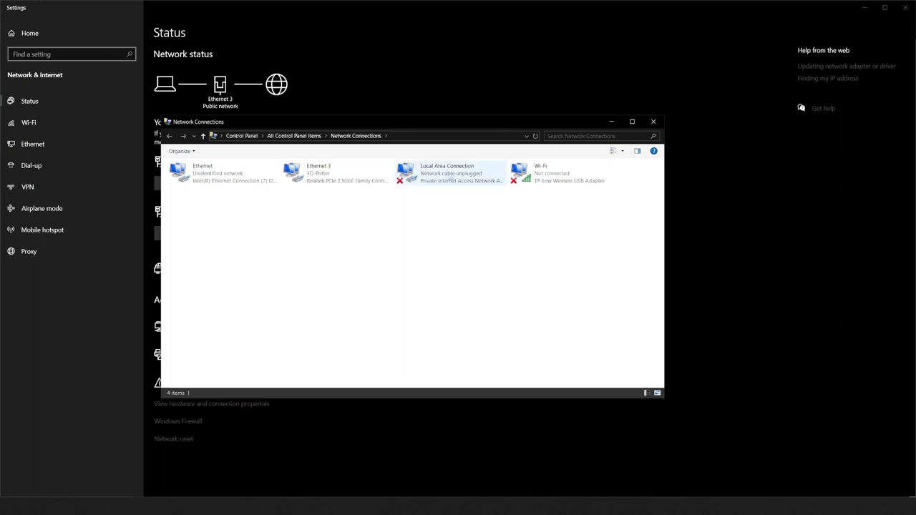
{"action": "right_click", "coordinate": [251, 181]}
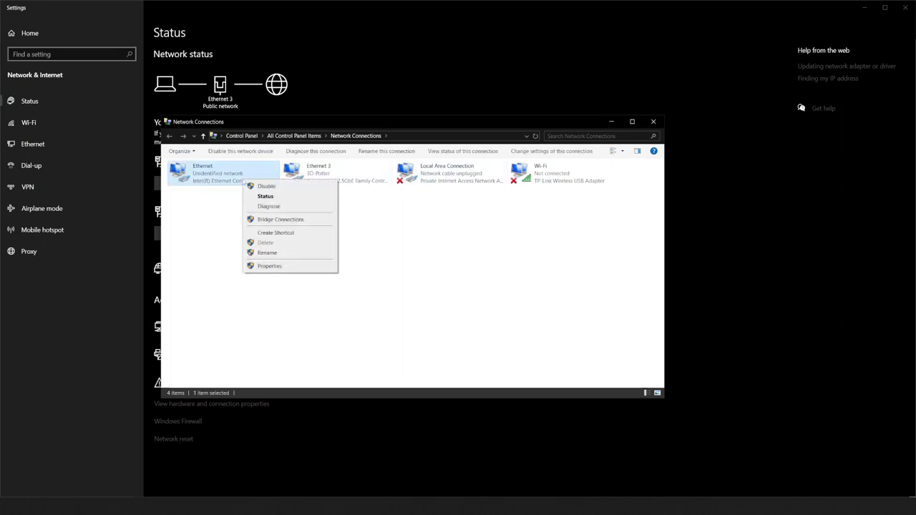
{"action": "left_click", "coordinate": [269, 266]}
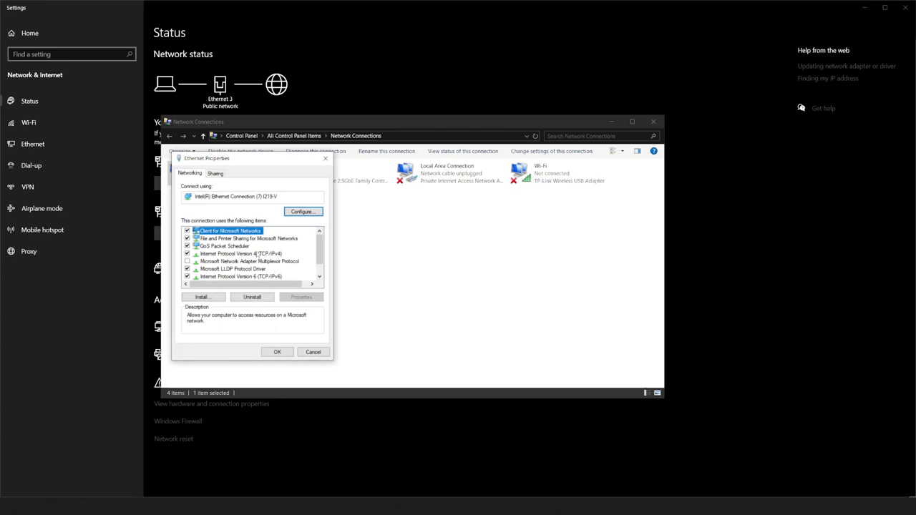
{"action": "left_click", "coordinate": [257, 254]}
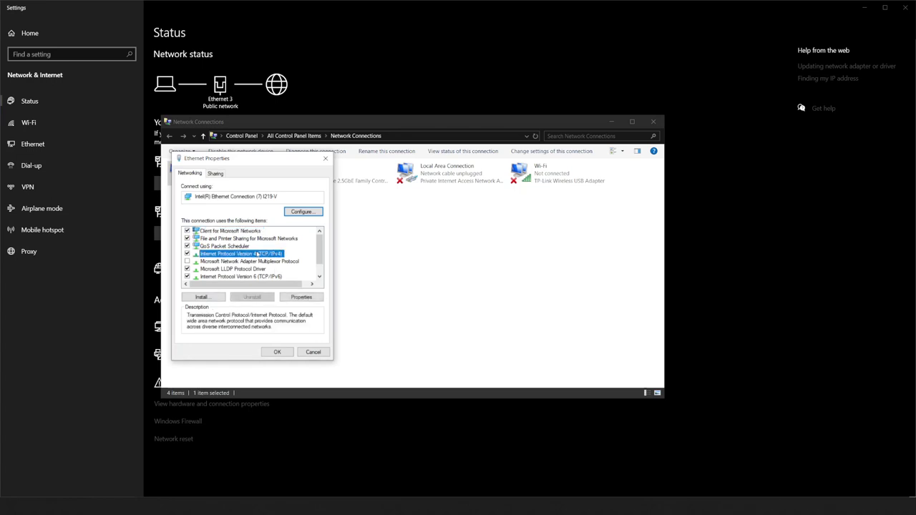
{"action": "left_click", "coordinate": [301, 297]}
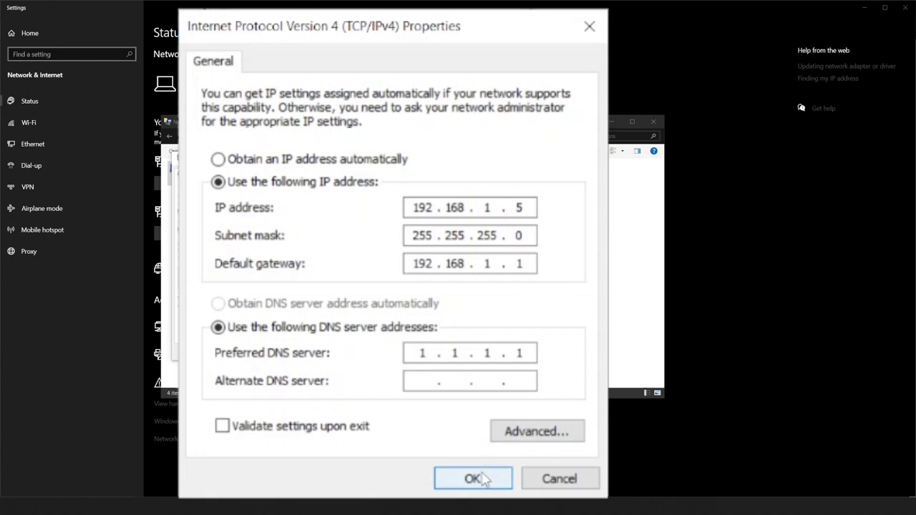
{"action": "left_click", "coordinate": [474, 479]}
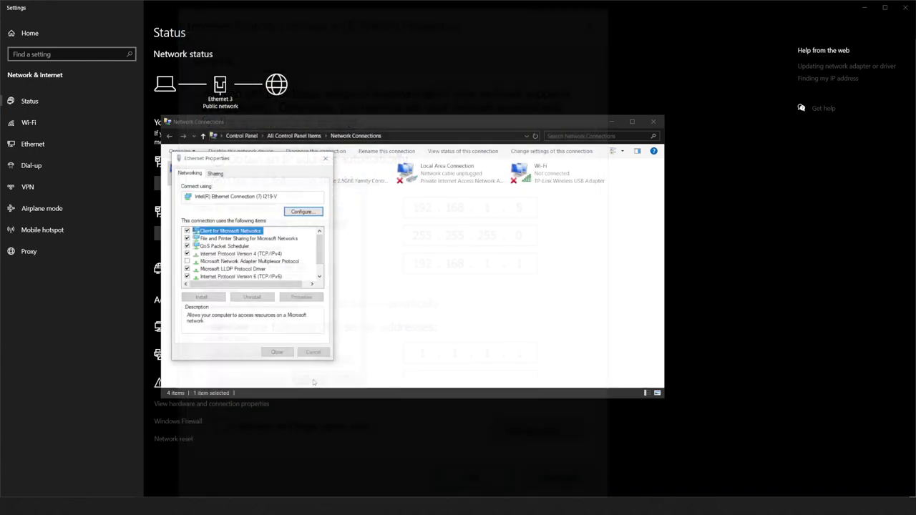
{"action": "left_click", "coordinate": [286, 354]}
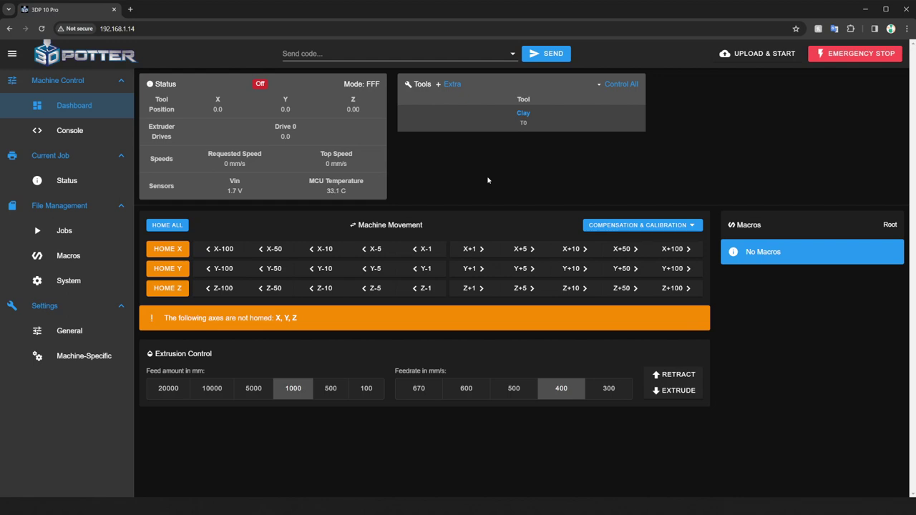
{"action": "left_click", "coordinate": [69, 130]}
{"action": "left_click", "coordinate": [64, 231]}
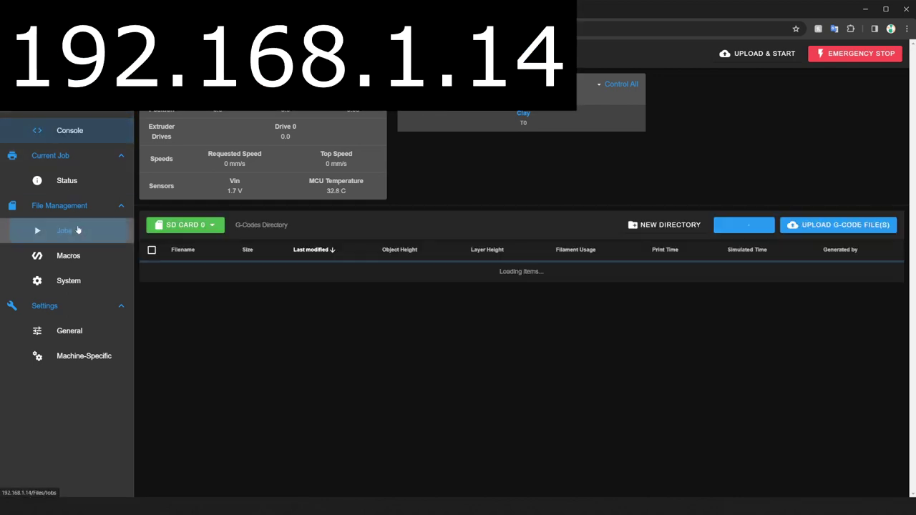
{"action": "left_click", "coordinate": [749, 226]}
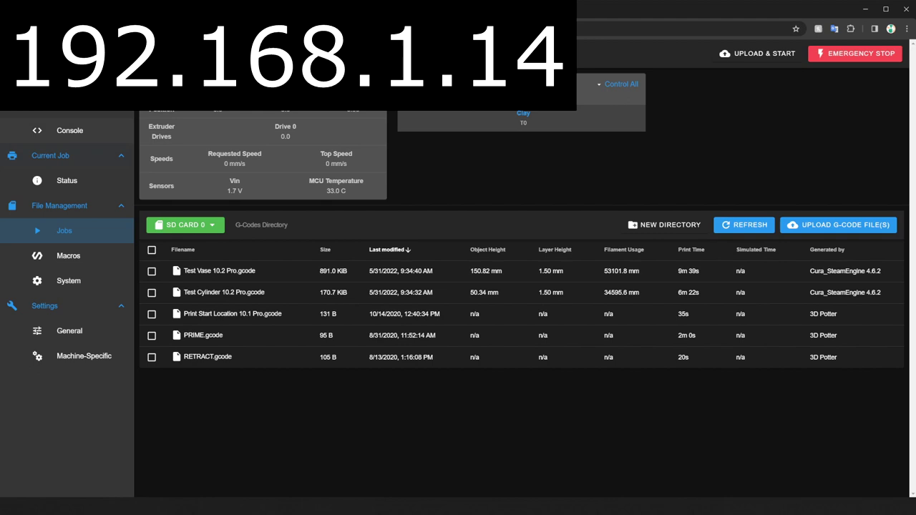
{"action": "left_click", "coordinate": [68, 114]}
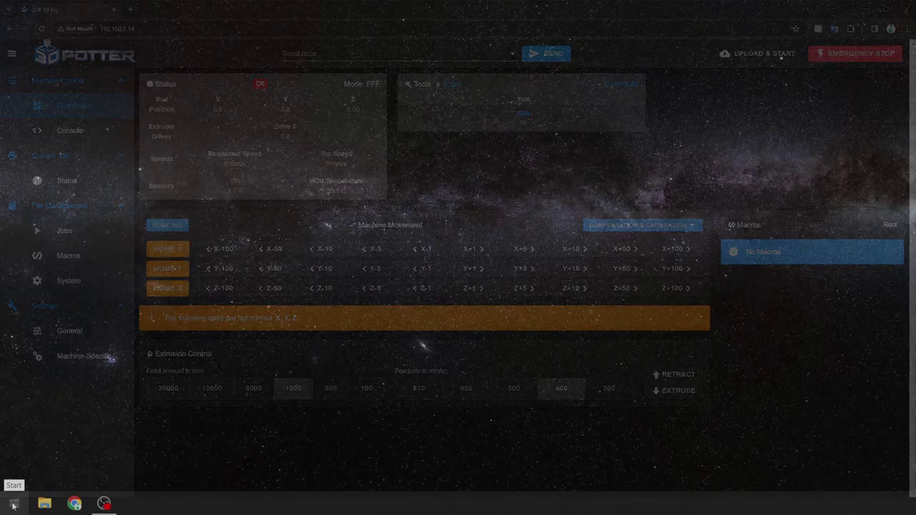
- Run ipconfig in Command Prompt to show Ethernet 3 at 10.1.10.4, gateway 10.1.10.1
{"action": "left_click", "coordinate": [13, 506]}
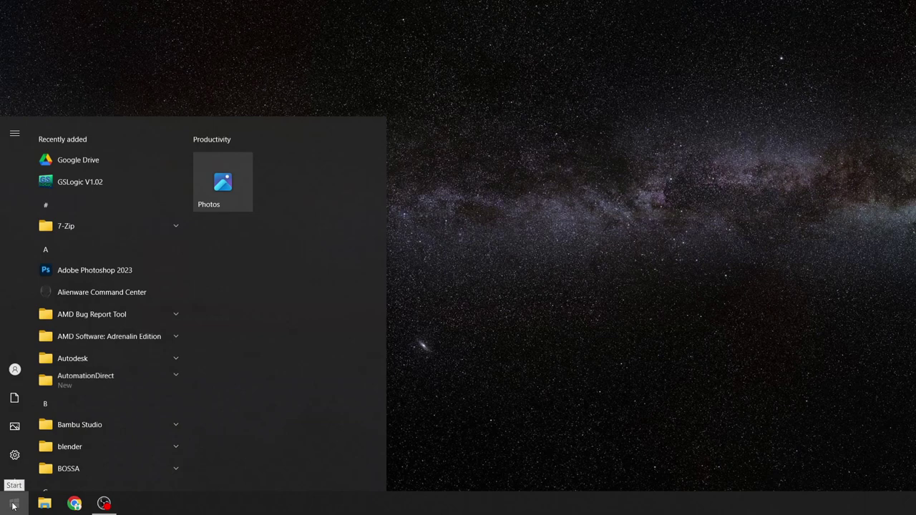
{"action": "type", "text": "cmd"}
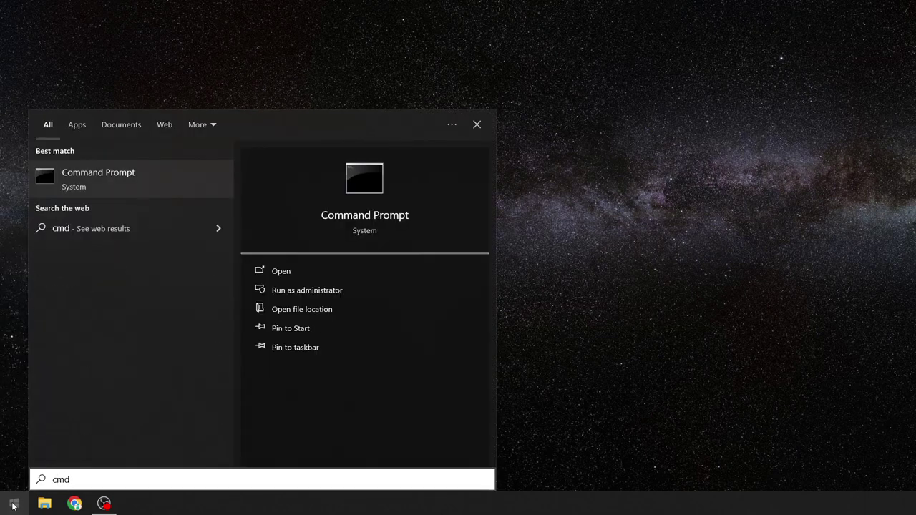
{"action": "key", "text": "Return"}
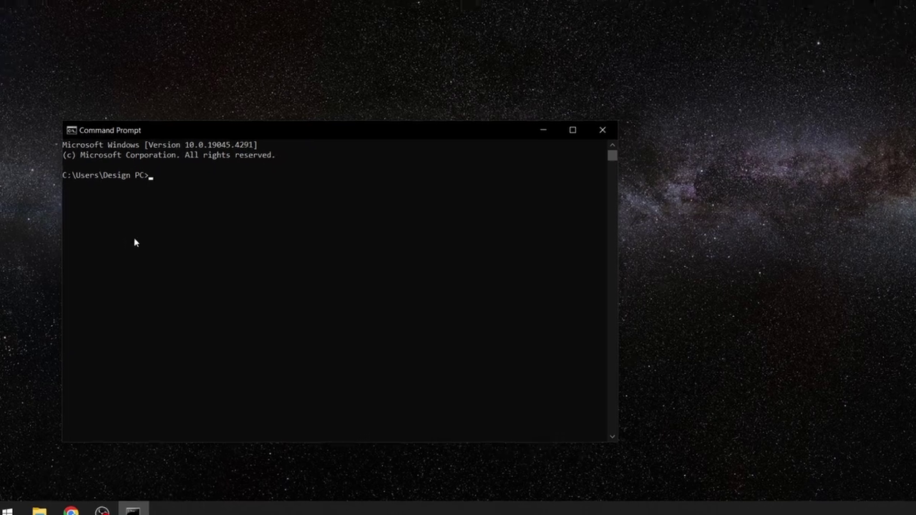
{"action": "left_click", "coordinate": [209, 205]}
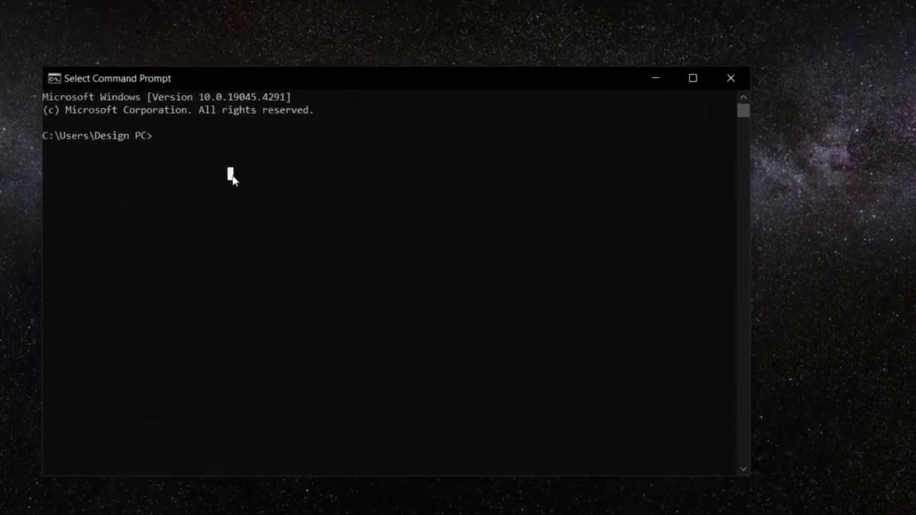
{"action": "type", "text": "ipconfi"}
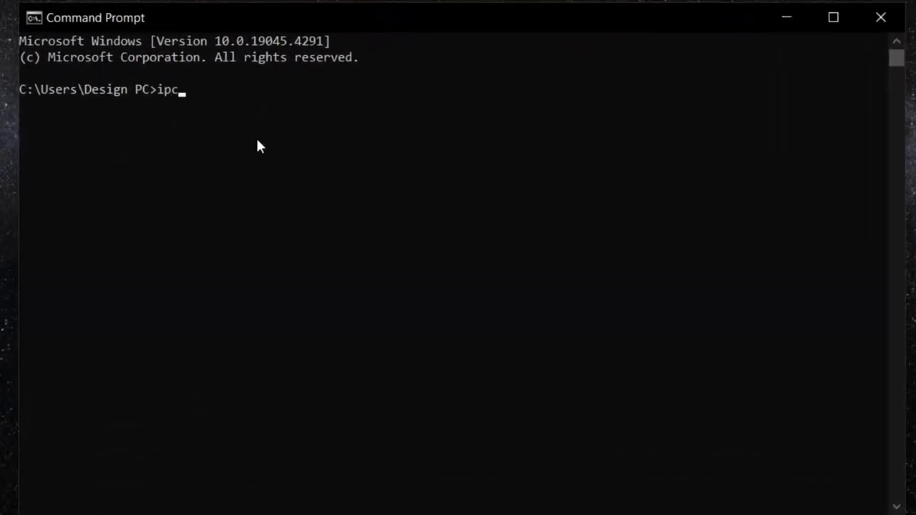
{"action": "type", "text": "g"}
{"action": "key", "text": "Return"}
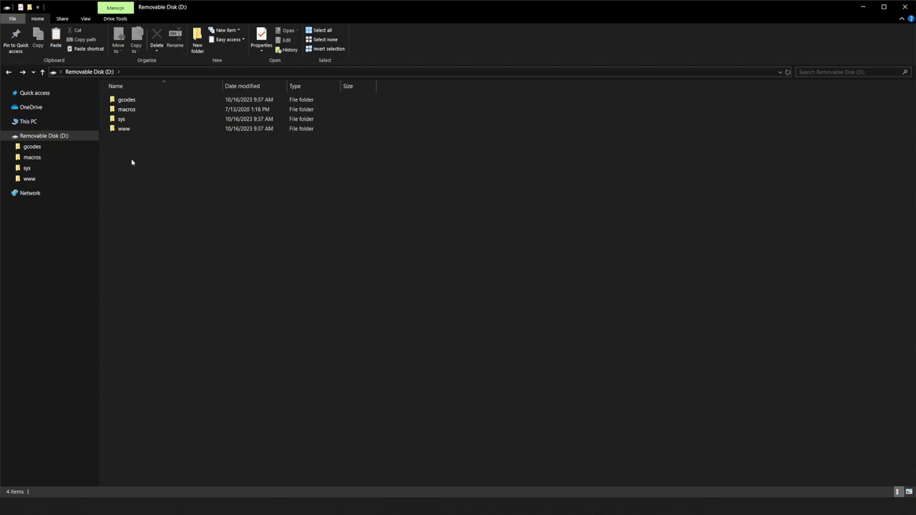
- Open config.g from the sys folder on Removable Disk (D:) in WordPad
{"action": "left_click", "coordinate": [135, 121]}
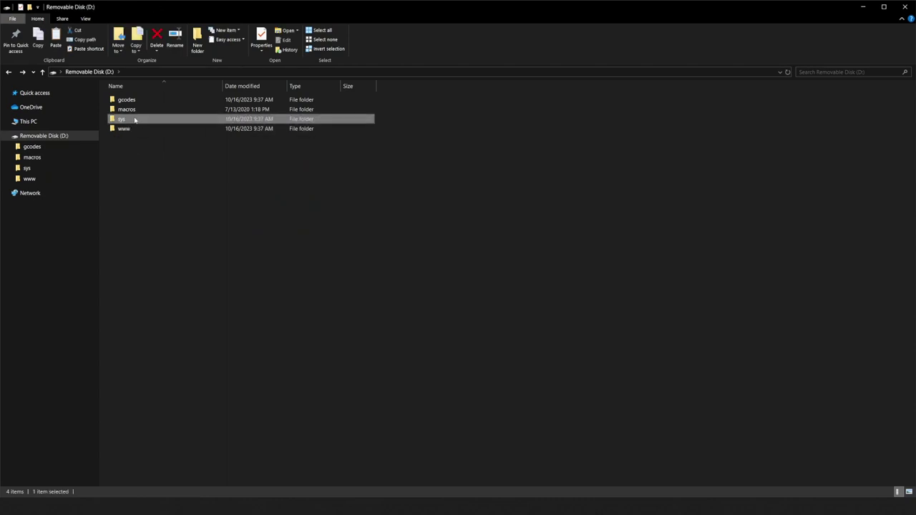
{"action": "double_click", "coordinate": [134, 120]}
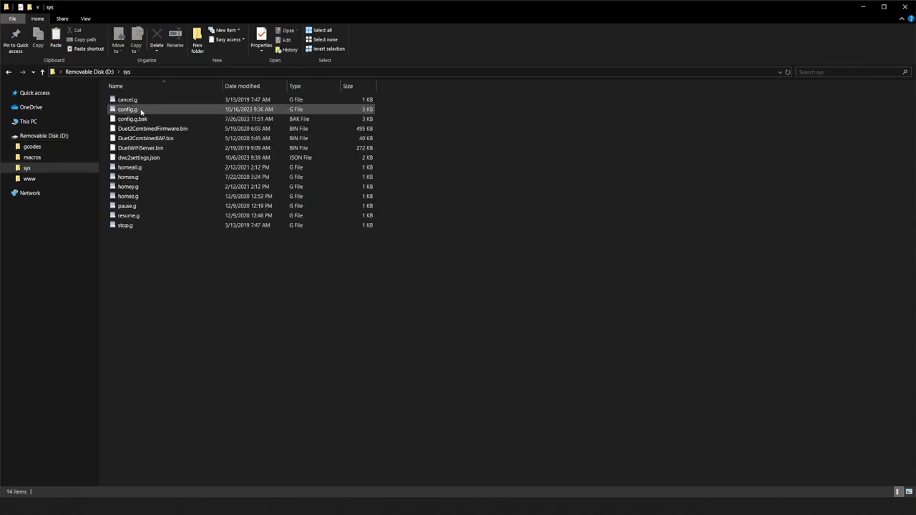
{"action": "right_click", "coordinate": [143, 111]}
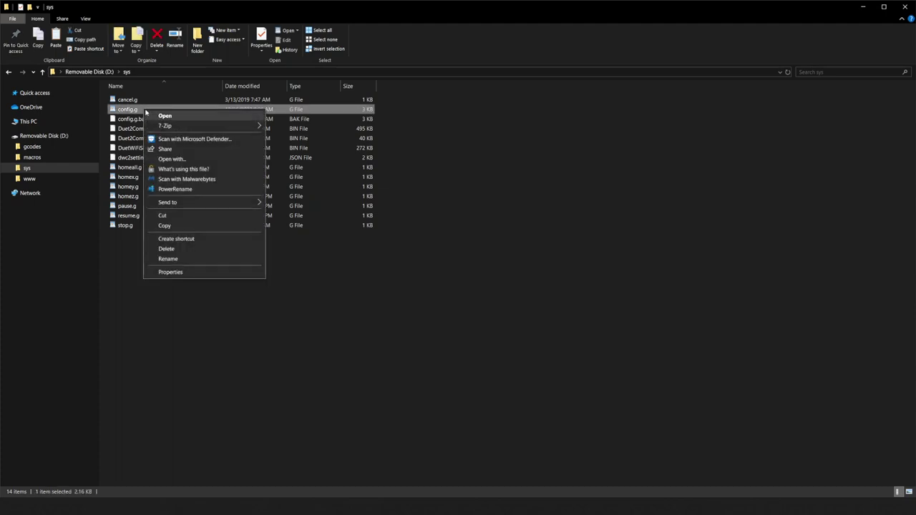
{"action": "left_click", "coordinate": [169, 159]}
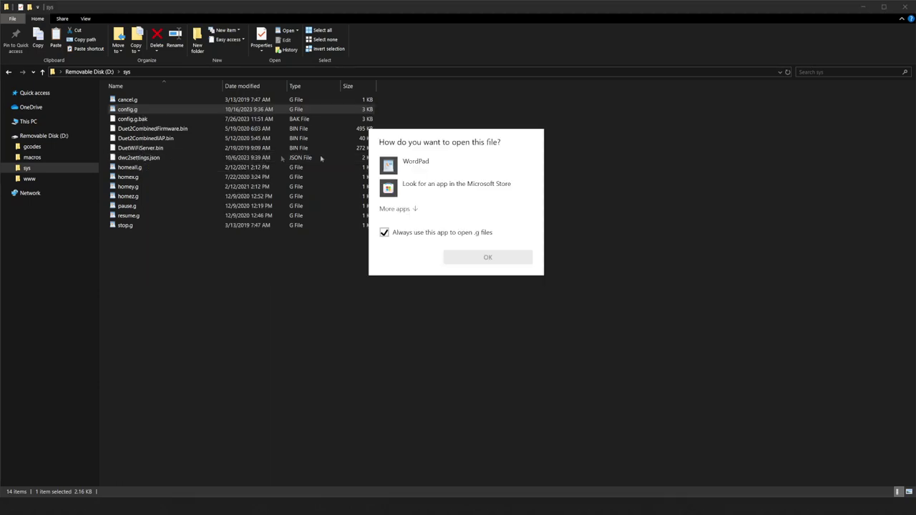
{"action": "left_click", "coordinate": [452, 169]}
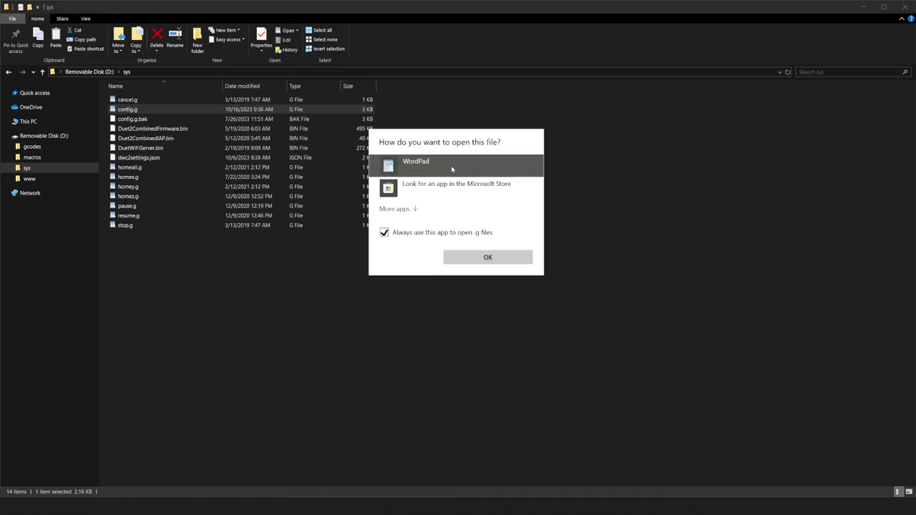
{"action": "left_click", "coordinate": [394, 209]}
{"action": "scroll", "coordinate": [439, 277], "scroll_direction": "down", "scroll_amount": 2}
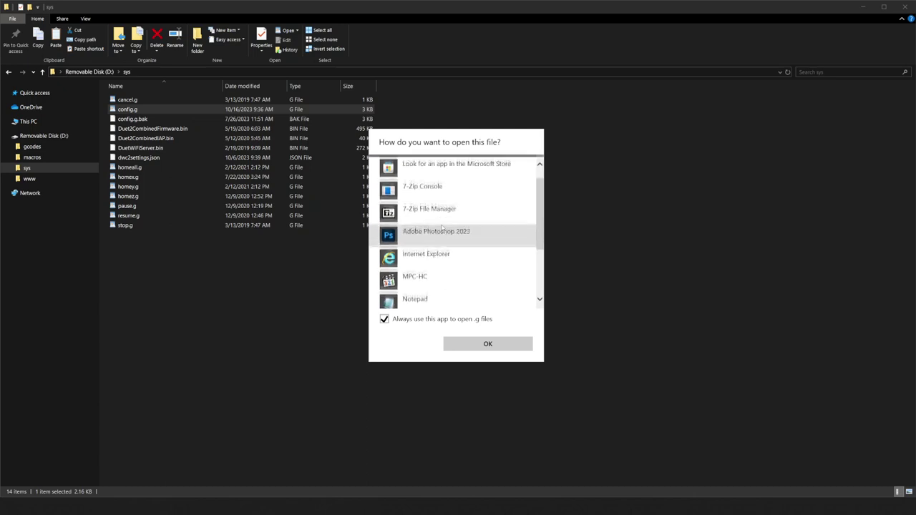
{"action": "left_click", "coordinate": [438, 278]}
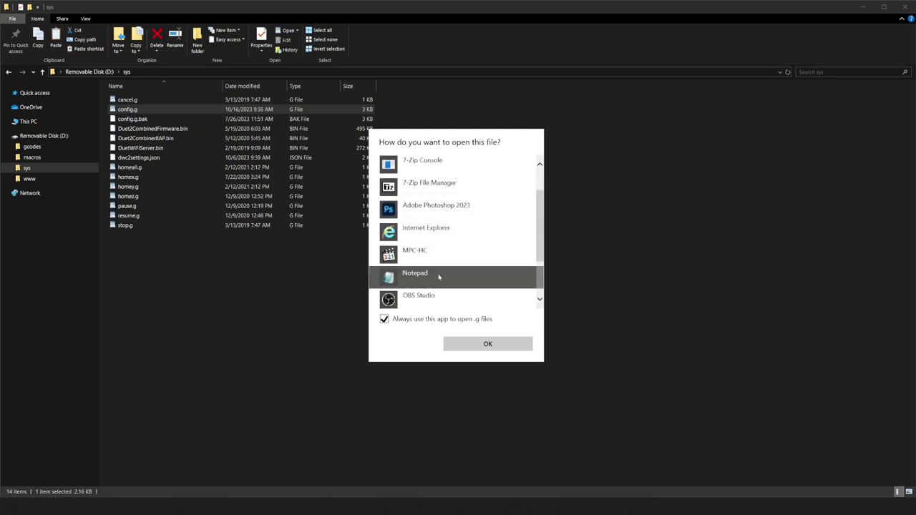
{"action": "scroll", "coordinate": [439, 229], "scroll_direction": "up", "scroll_amount": 2}
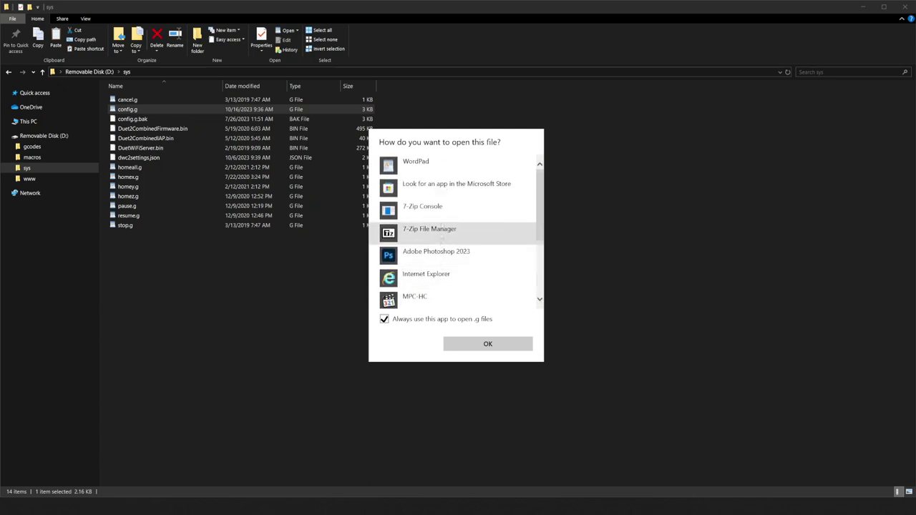
{"action": "left_click", "coordinate": [436, 162]}
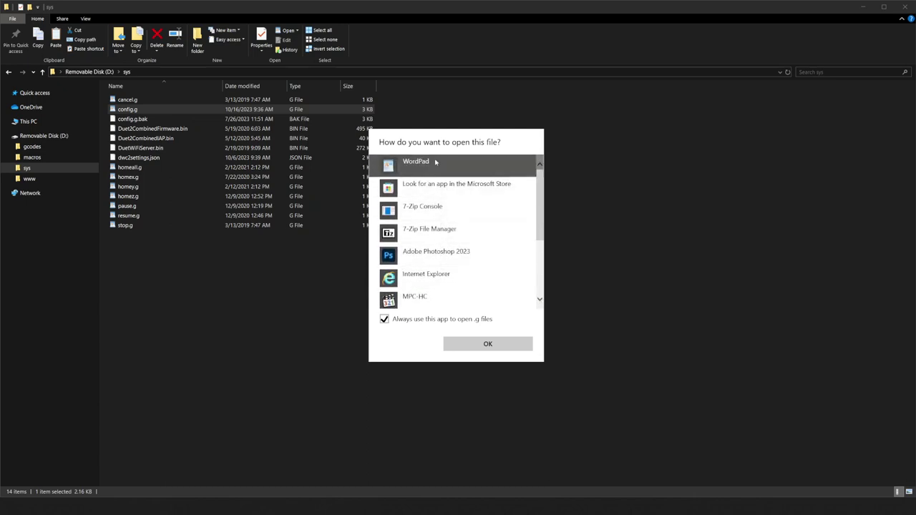
{"action": "left_click", "coordinate": [485, 344]}
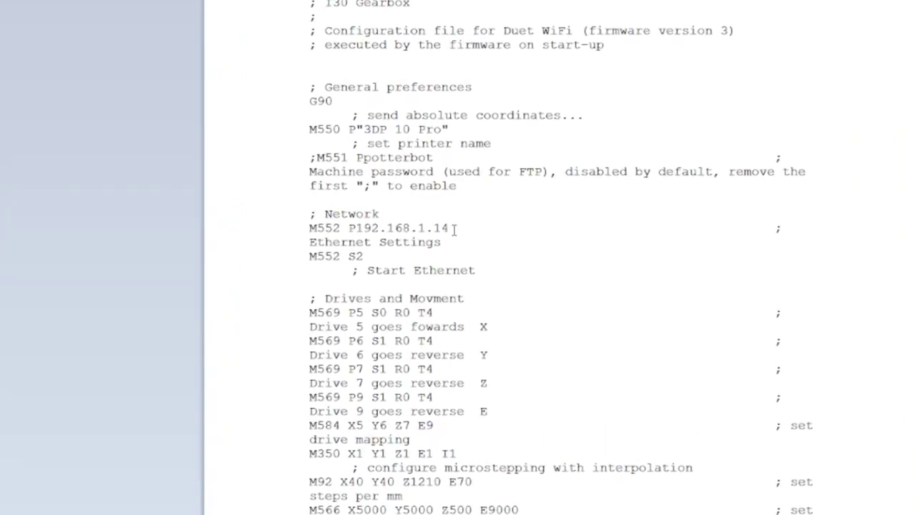
- Replace the M552 network IP in config.g with 10.1.10.50
{"action": "key", "text": "BackSpace"}
{"action": "key", "text": "BackSpace"}
{"action": "key", "text": "BackSpace"}
{"action": "key", "text": "BackSpace"}
{"action": "key", "text": "BackSpace"}
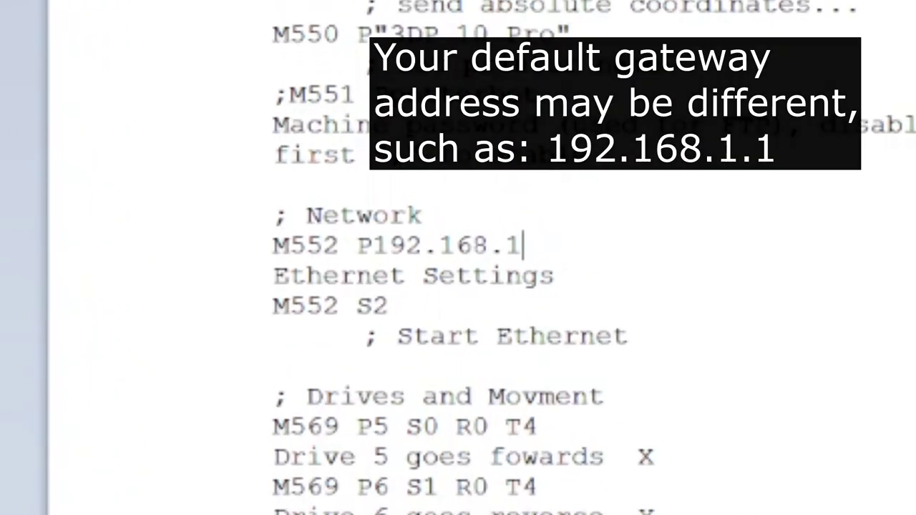
{"action": "key", "text": "BackSpace"}
{"action": "key", "text": "BackSpace"}
{"action": "key", "text": "BackSpace"}
{"action": "key", "text": "BackSpace"}
{"action": "key", "text": "BackSpace"}
{"action": "key", "text": "BackSpace"}
{"action": "key", "text": "BackSpace"}
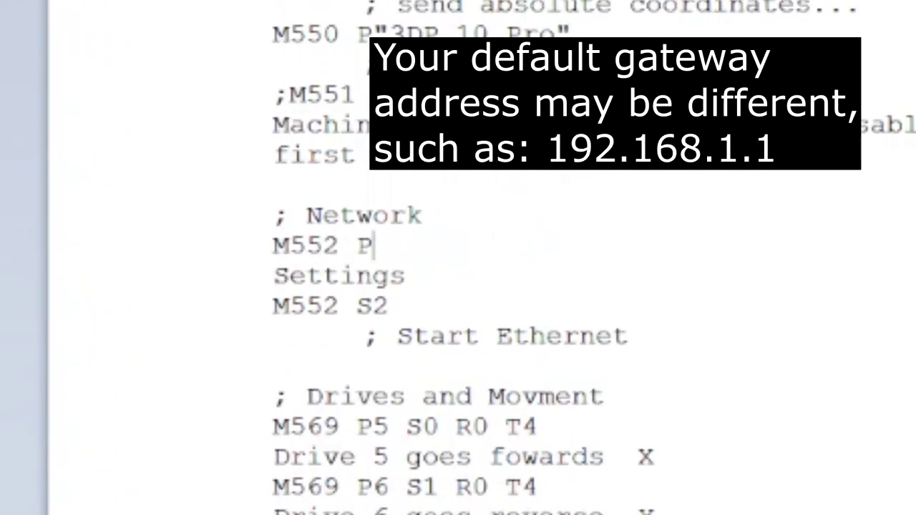
{"action": "type", "text": "10.1."}
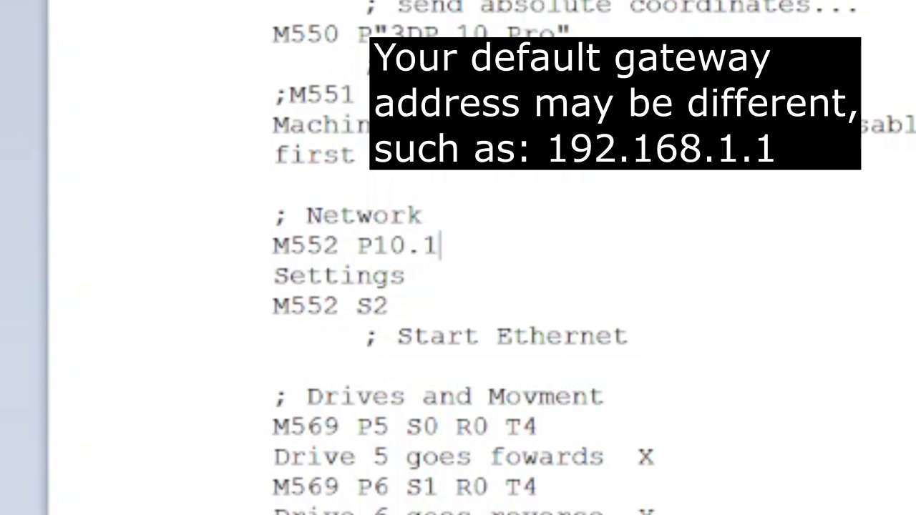
{"action": "type", "text": "10.50"}
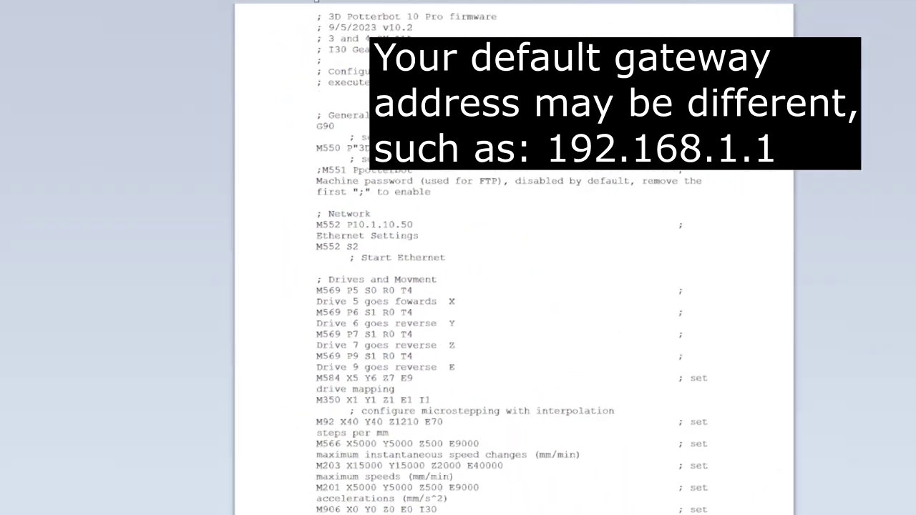
{"action": "scroll", "coordinate": [454, 279], "scroll_direction": "down", "scroll_amount": 5}
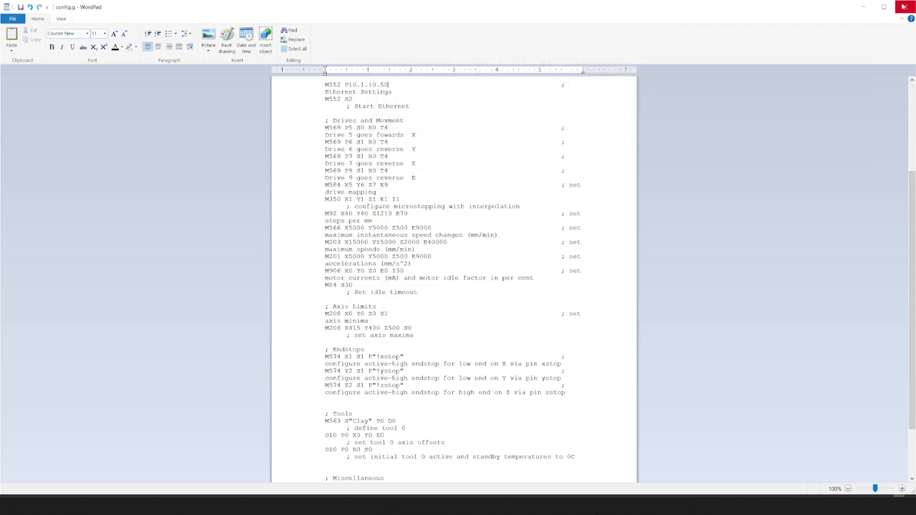
- Close WordPad and load the printer's web interface at 10.1.10.50 in Chrome
{"action": "left_click", "coordinate": [904, 6]}
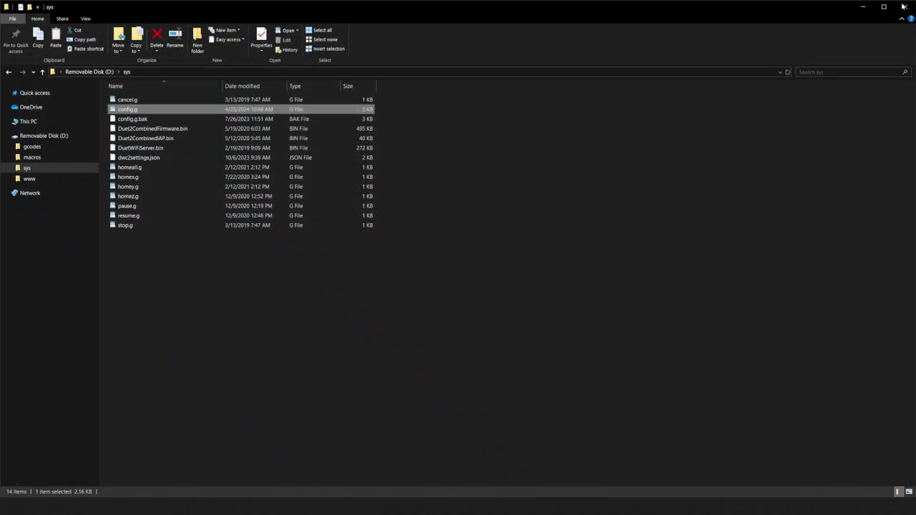
{"action": "left_click", "coordinate": [219, 272]}
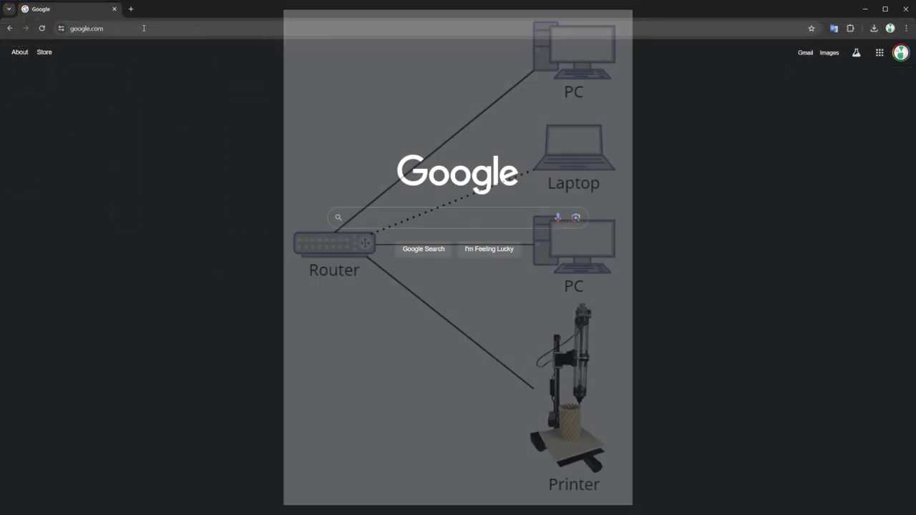
{"action": "left_click", "coordinate": [143, 28]}
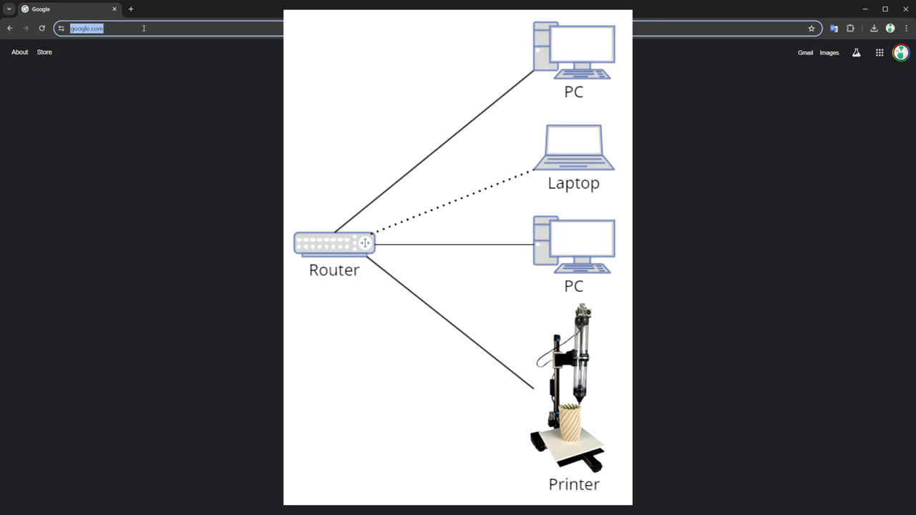
{"action": "type", "text": "10"}
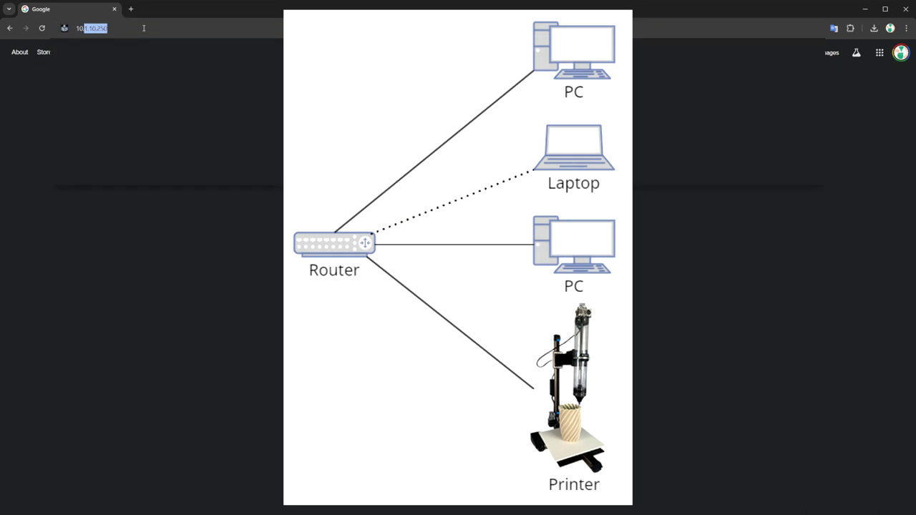
{"action": "type", "text": ".1.10.50"}
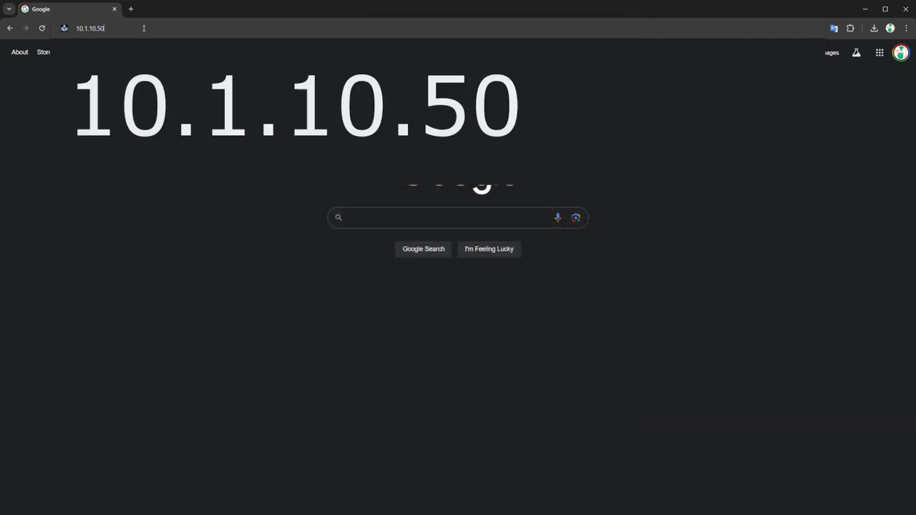
{"action": "key", "text": "Return"}
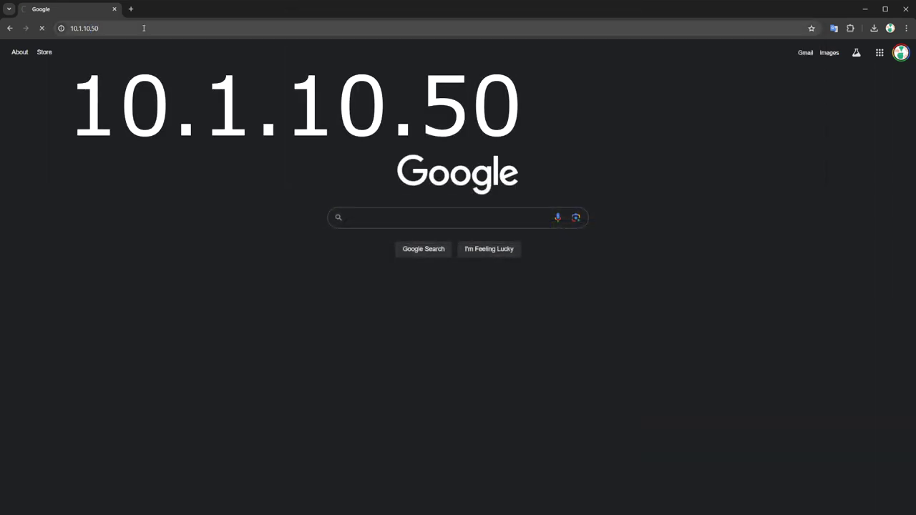